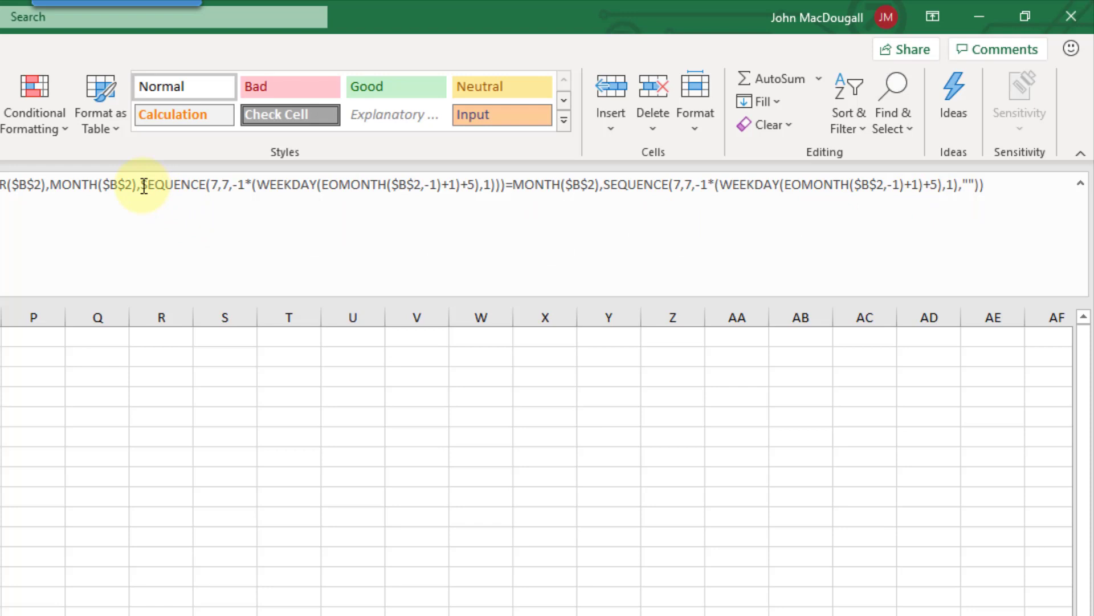
# Examine the two identical SEQUENCE(7,7,-1*(WEEKDAY(EOMONTH($B$2,-1)+1)+5),1) expressions in the D2 calendar formula.
pyautogui.moveTo(144, 186); pyautogui.dragTo(503, 183)
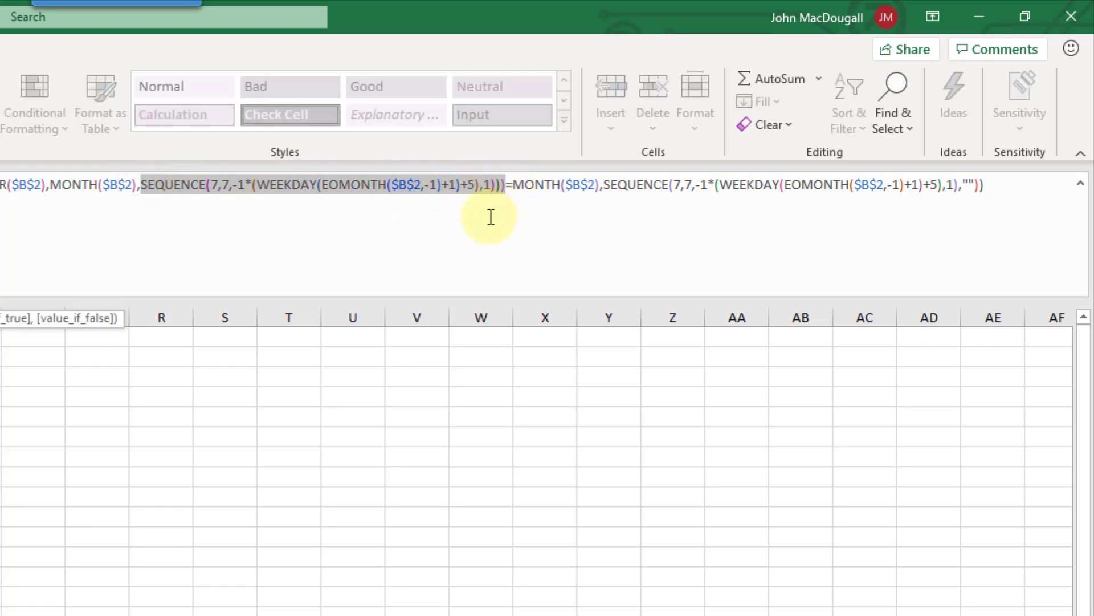
pyautogui.click(603, 185)
pyautogui.keyDown('shift'); pyautogui.click(908, 187); pyautogui.keyUp('shift')
pyautogui.keyDown('shift'); pyautogui.click(959, 187); pyautogui.keyUp('shift')
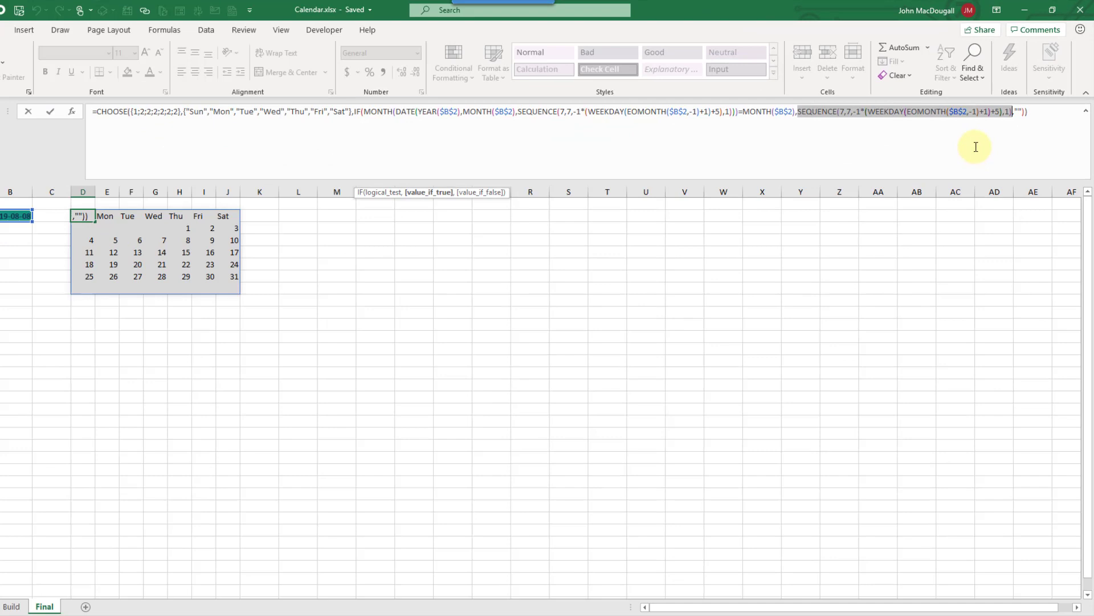
pyautogui.press('Escape')
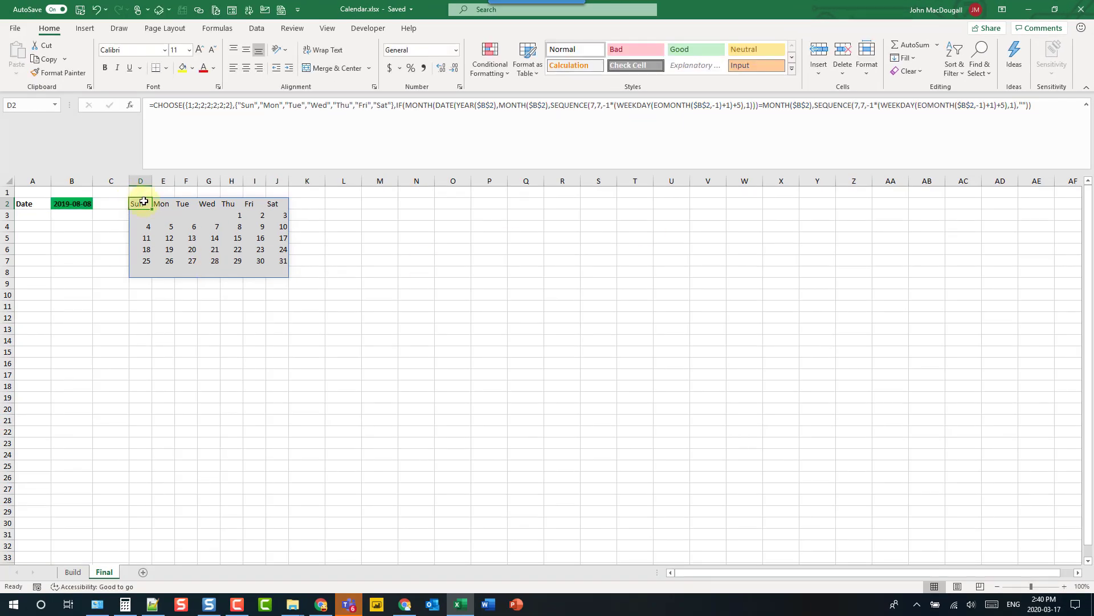
# Copy the calendar in D2:J8 and paste it at D10.
pyautogui.moveTo(143, 202); pyautogui.dragTo(271, 272)
pyautogui.hotkey('ctrl', 'c')
pyautogui.click(146, 293)
pyautogui.hotkey('ctrl', 'v')
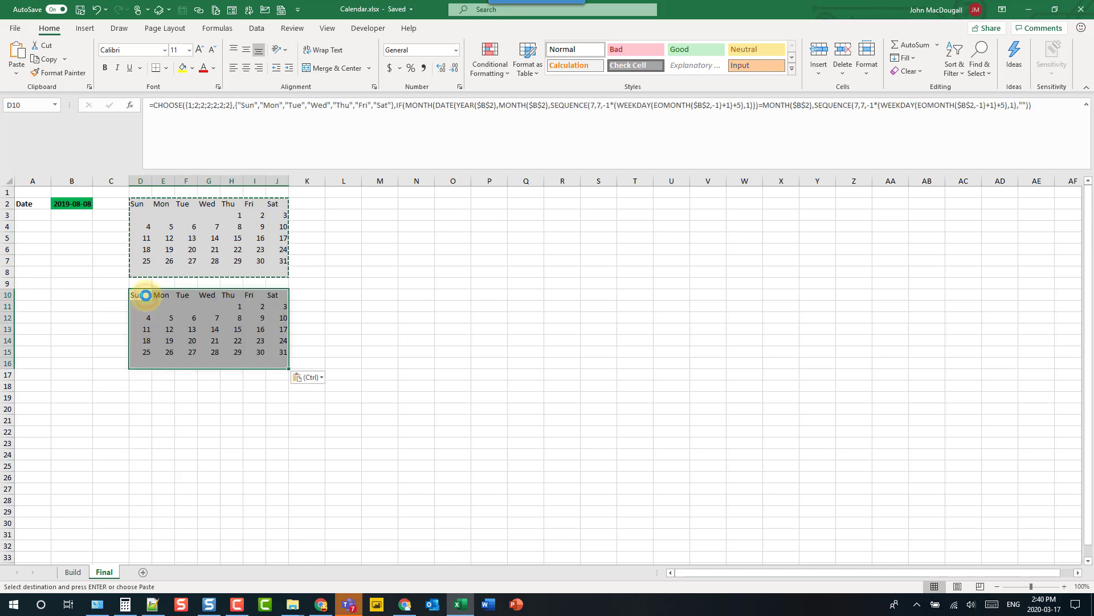
# In D10's formula, move the CHOOSE expression two lines down and start a LET function with the first name CalendarRange.
pyautogui.click(146, 296)
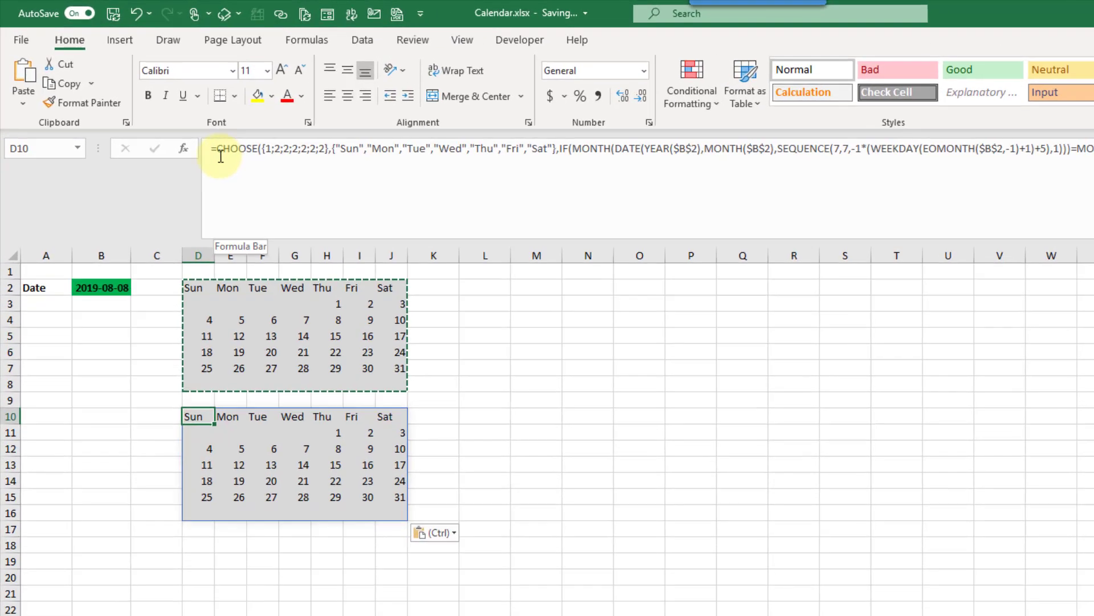
pyautogui.click(220, 157)
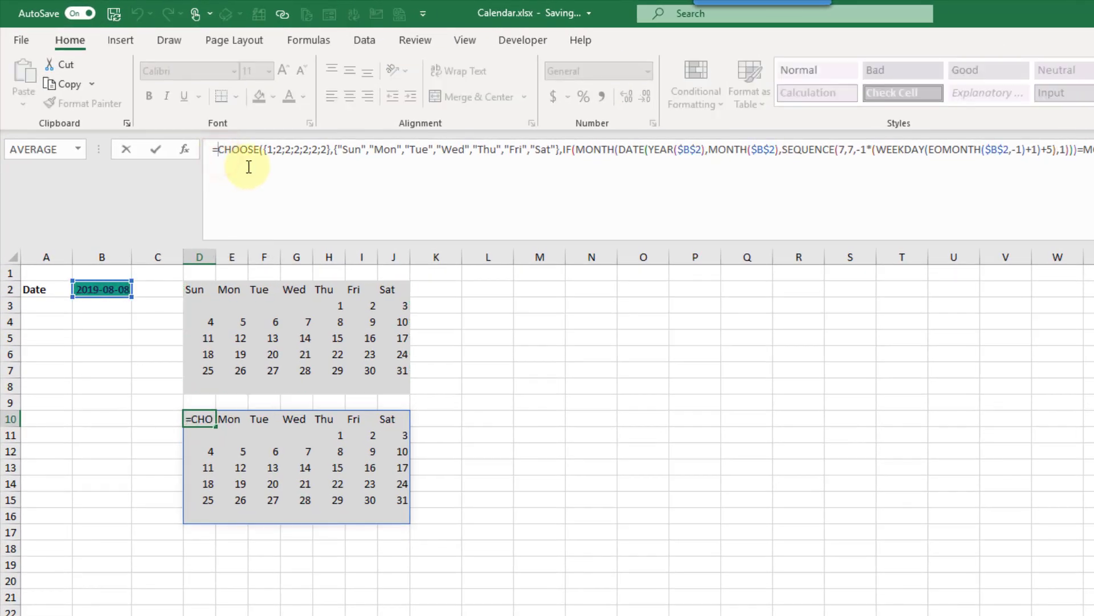
pyautogui.hotkey('alt', 'Return')
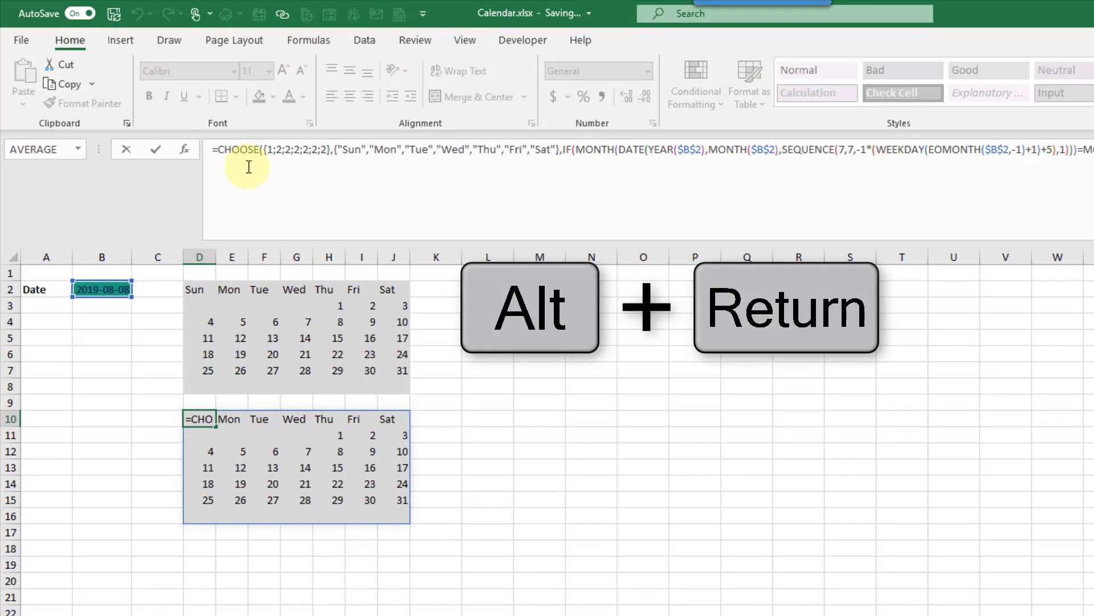
pyautogui.hotkey('alt', 'Return')
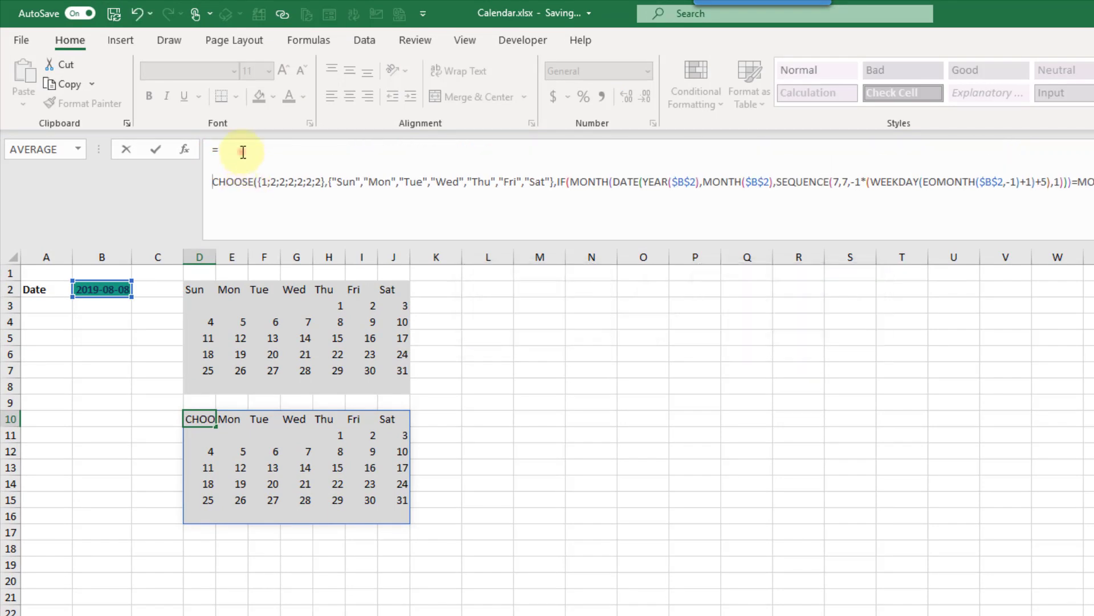
pyautogui.click(242, 152)
pyautogui.write('LET(')
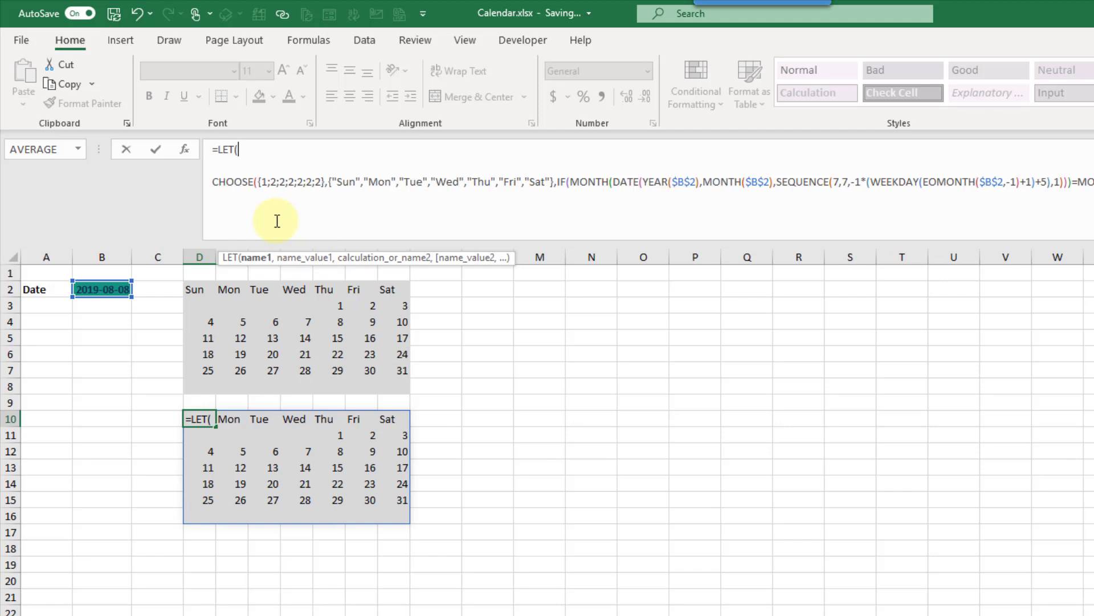
pyautogui.write('CalendarRange')
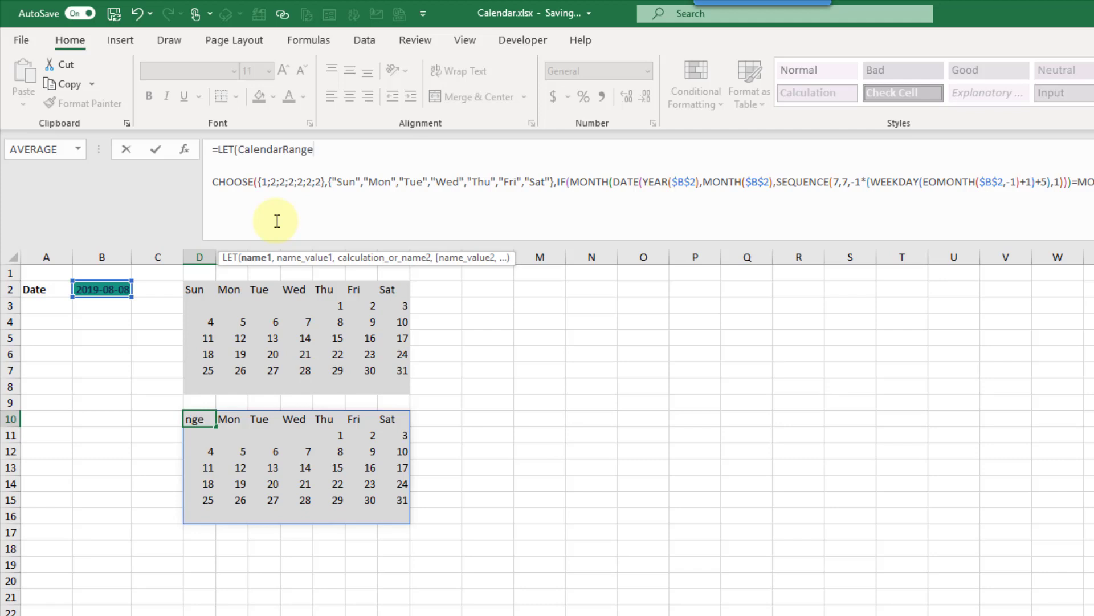
pyautogui.write(',')
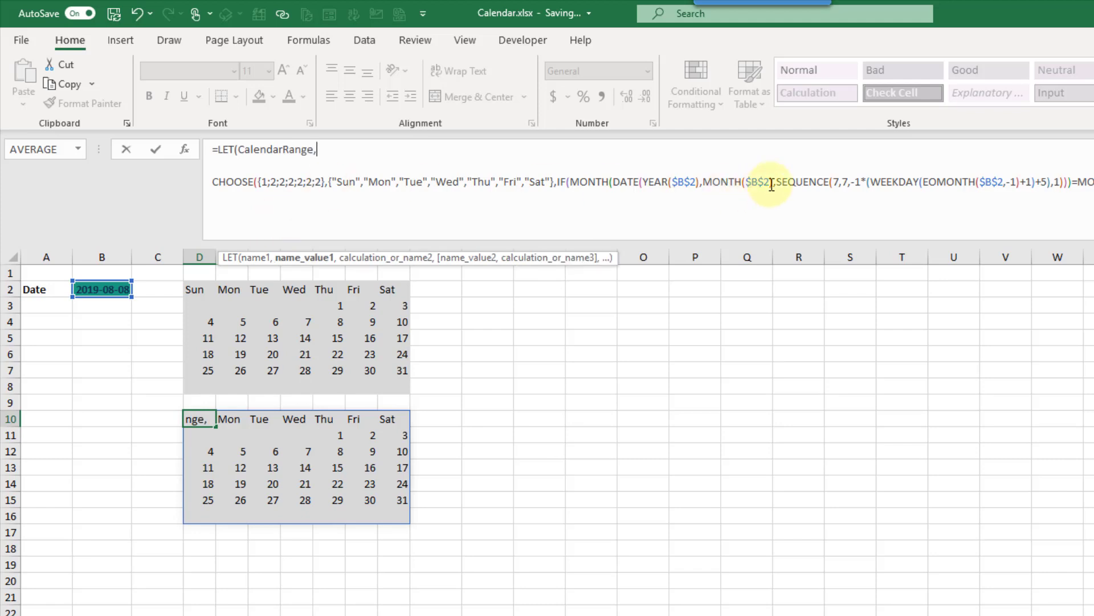
# Copy the SEQUENCE expression from the DATE function into the LET function as the value of CalendarRange.
pyautogui.moveTo(776, 181); pyautogui.dragTo(964, 182)
pyautogui.moveTo(953, 256); pyautogui.dragTo(1063, 198)
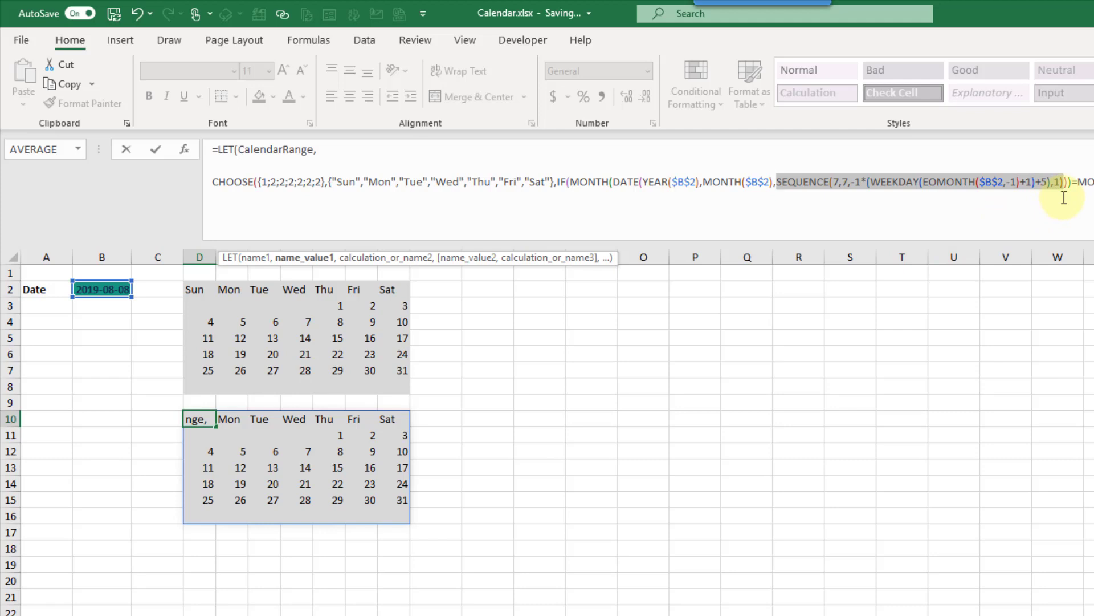
pyautogui.hotkey('ctrl', 'c')
pyautogui.click(347, 152)
pyautogui.hotkey('ctrl', 'v')
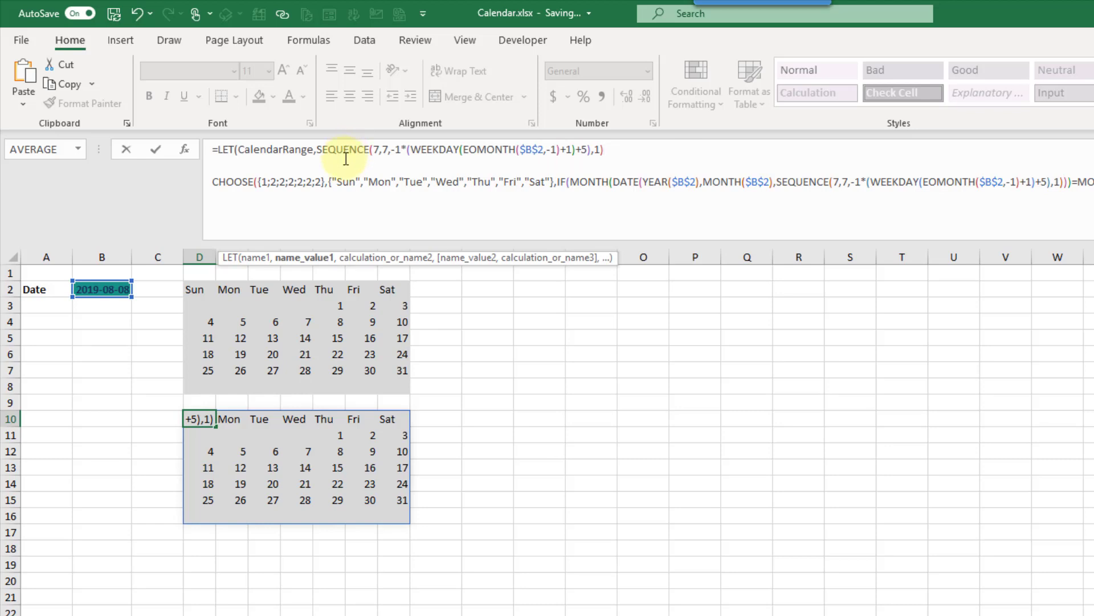
# Replace both SEQUENCE expressions inside the CHOOSE calculation with CalendarRange.
pyautogui.doubleClick(280, 150)
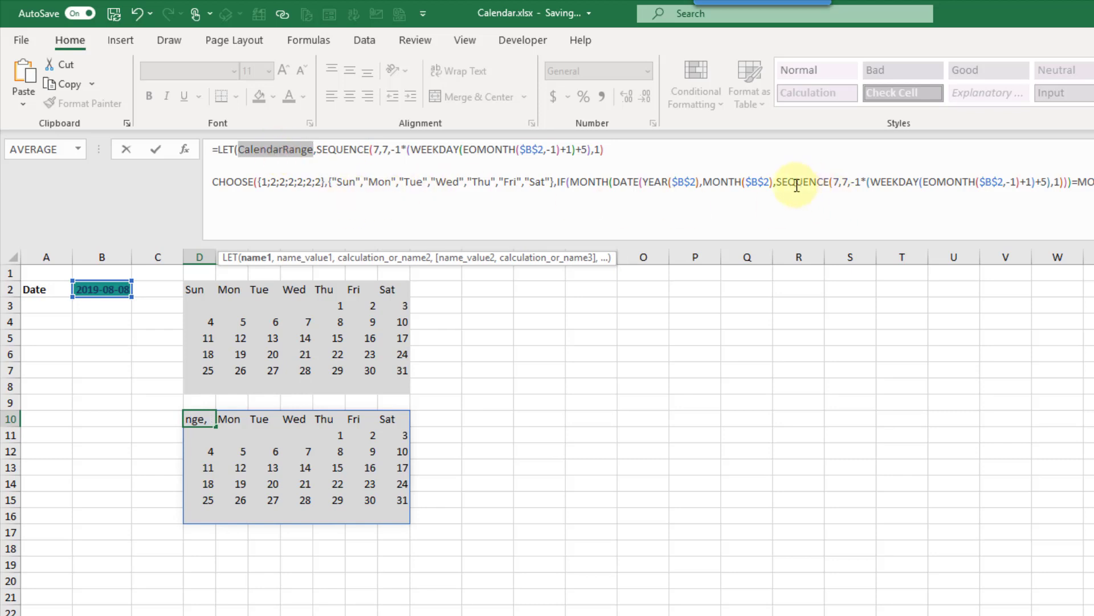
pyautogui.moveTo(779, 181); pyautogui.dragTo(1065, 211)
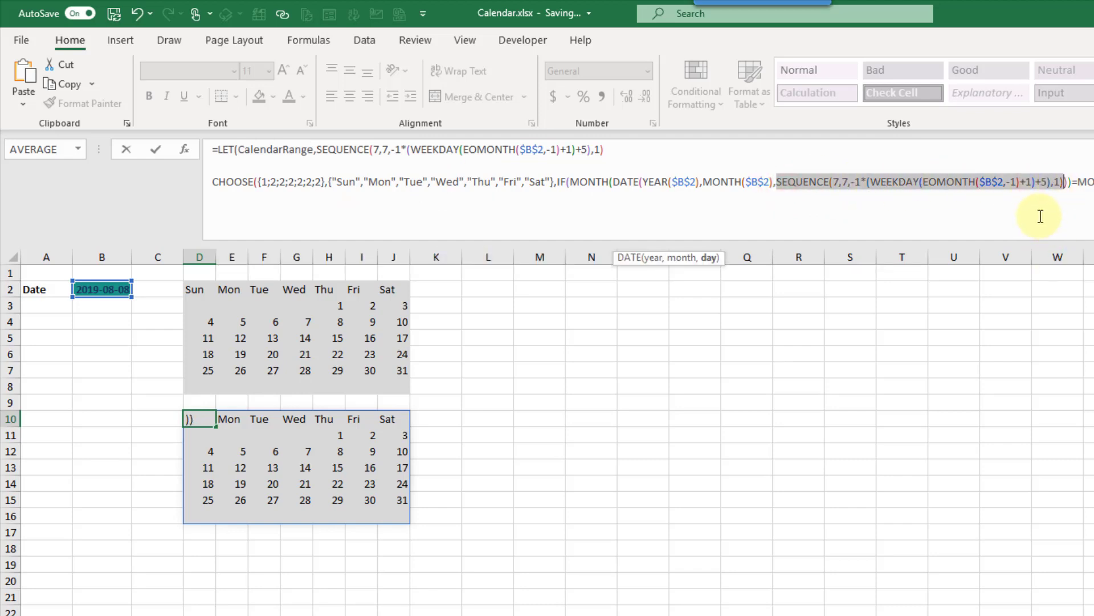
pyautogui.write('CalendarRange))=MONTH($B$2),')
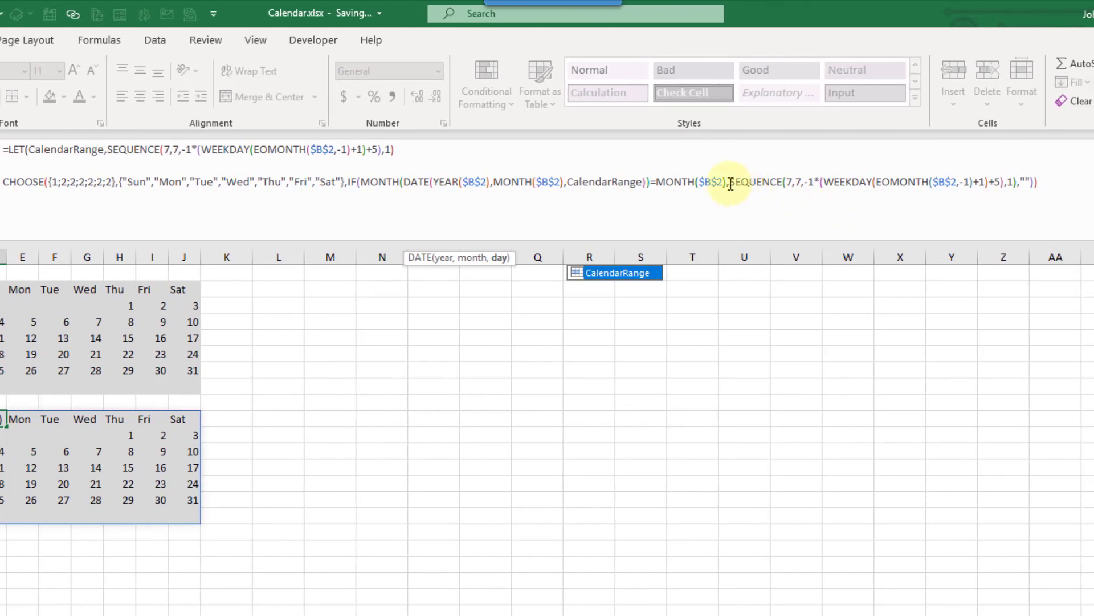
pyautogui.moveTo(731, 184); pyautogui.dragTo(1018, 184)
pyautogui.write('CalendarRange,"')
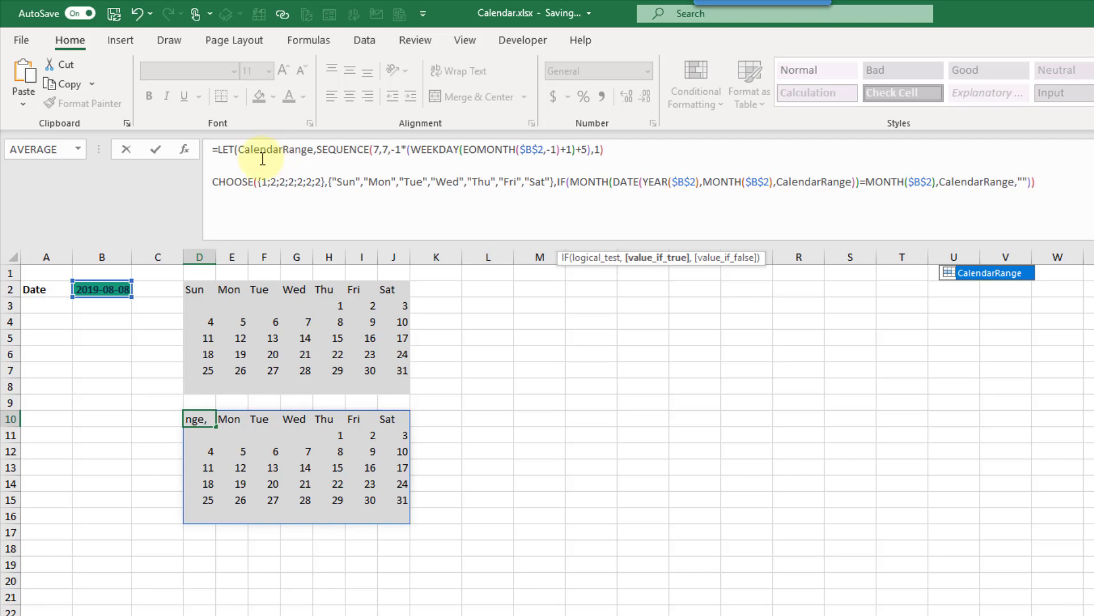
# Review the LET function's name, its assigned value and the CHOOSE calculation that uses CalendarRange.
pyautogui.click(228, 150)
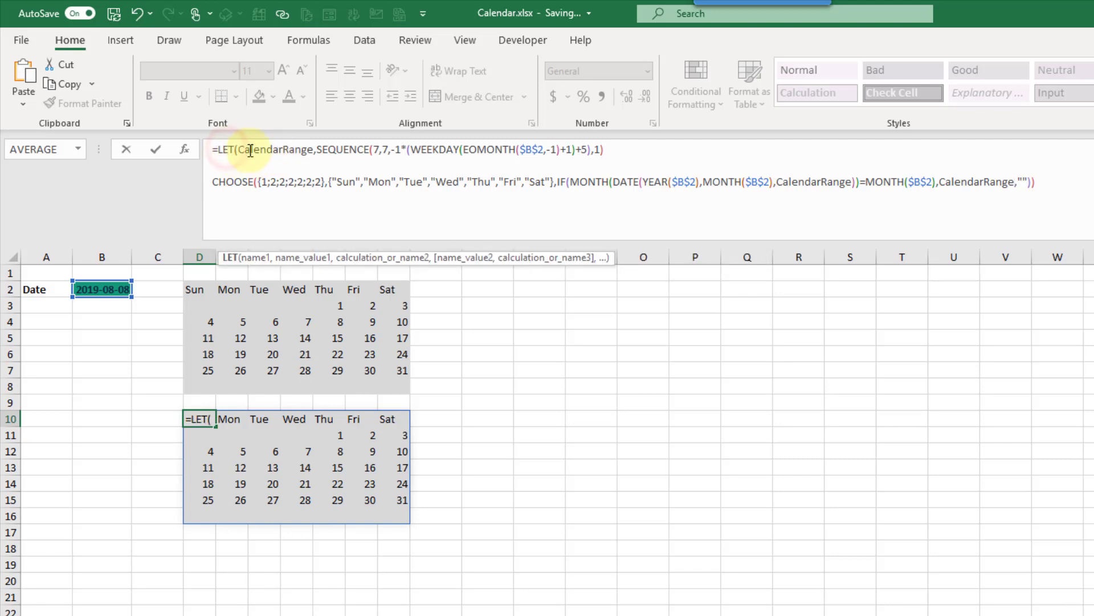
pyautogui.doubleClick(245, 149)
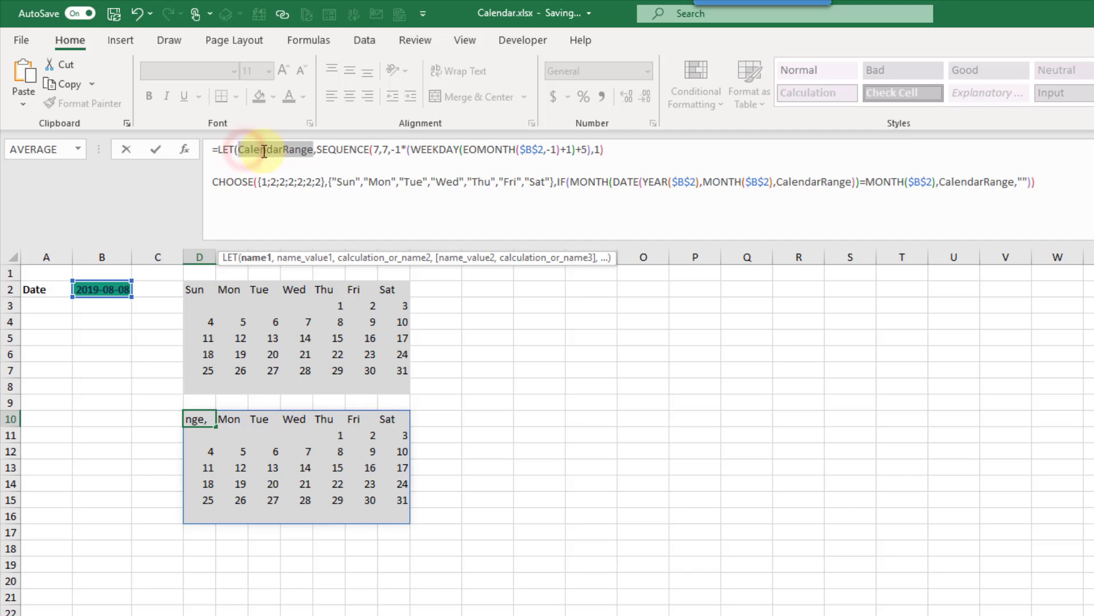
pyautogui.click(319, 150)
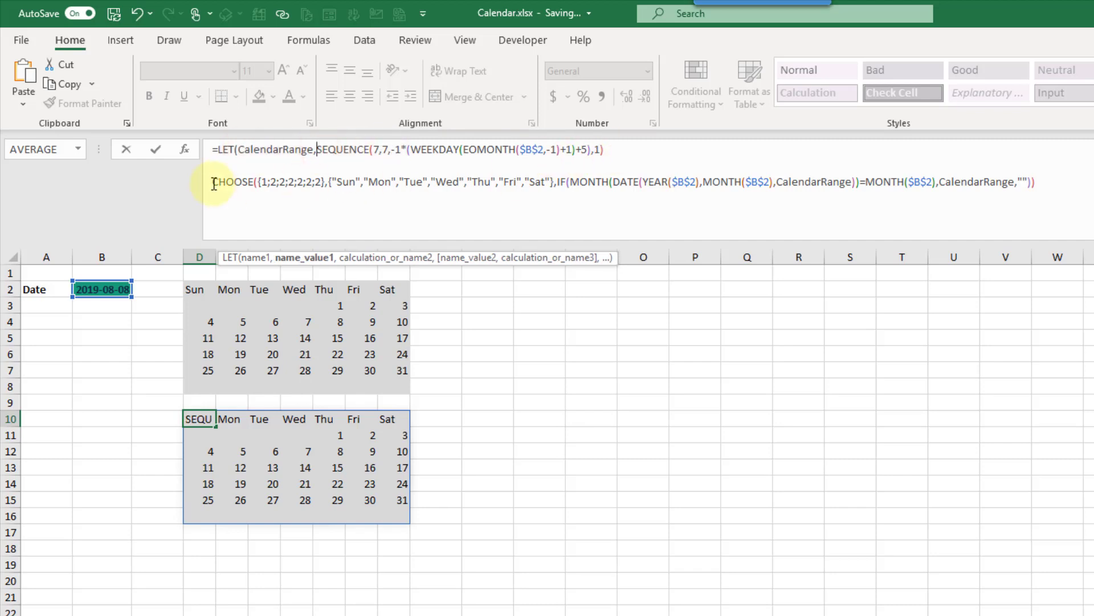
pyautogui.moveTo(212, 181); pyautogui.dragTo(655, 183)
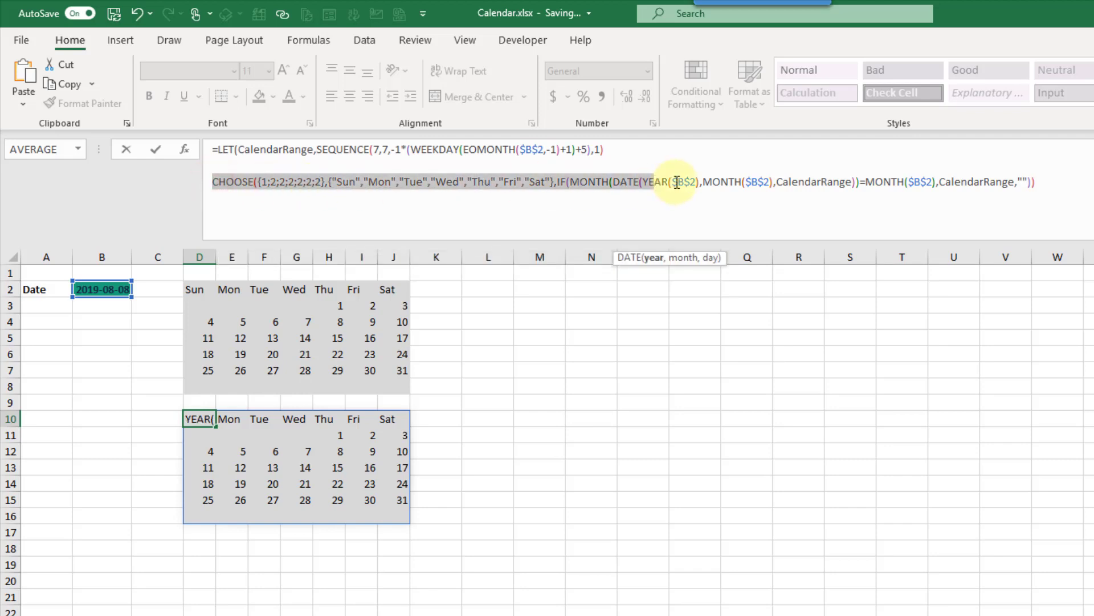
pyautogui.doubleClick(793, 181)
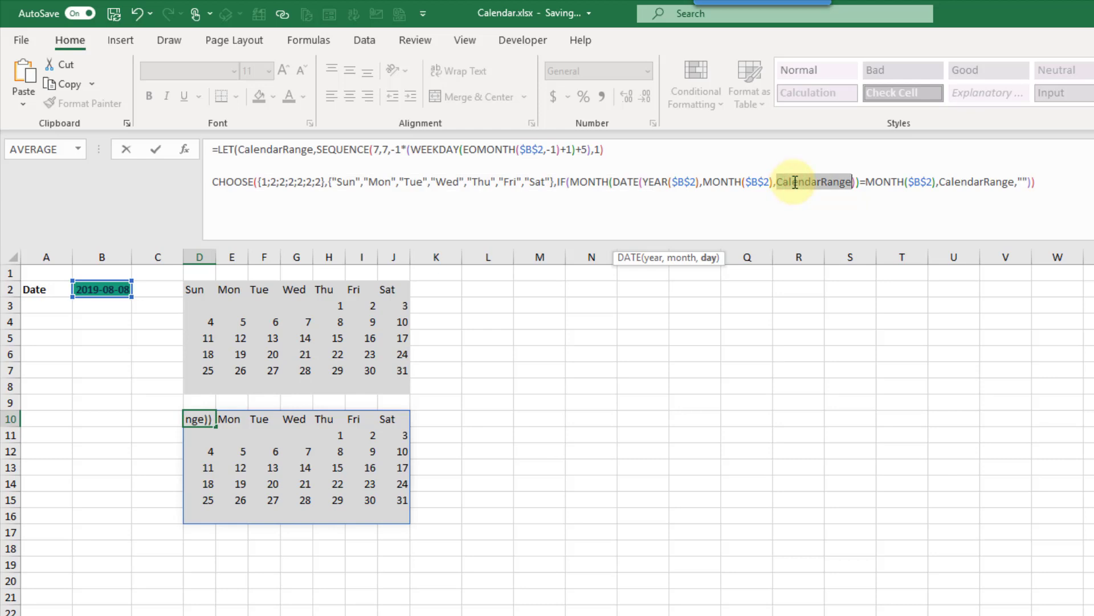
# Close the LET function with a final parenthesis after the CHOOSE expression and try to enter the formula.
pyautogui.click(1036, 182)
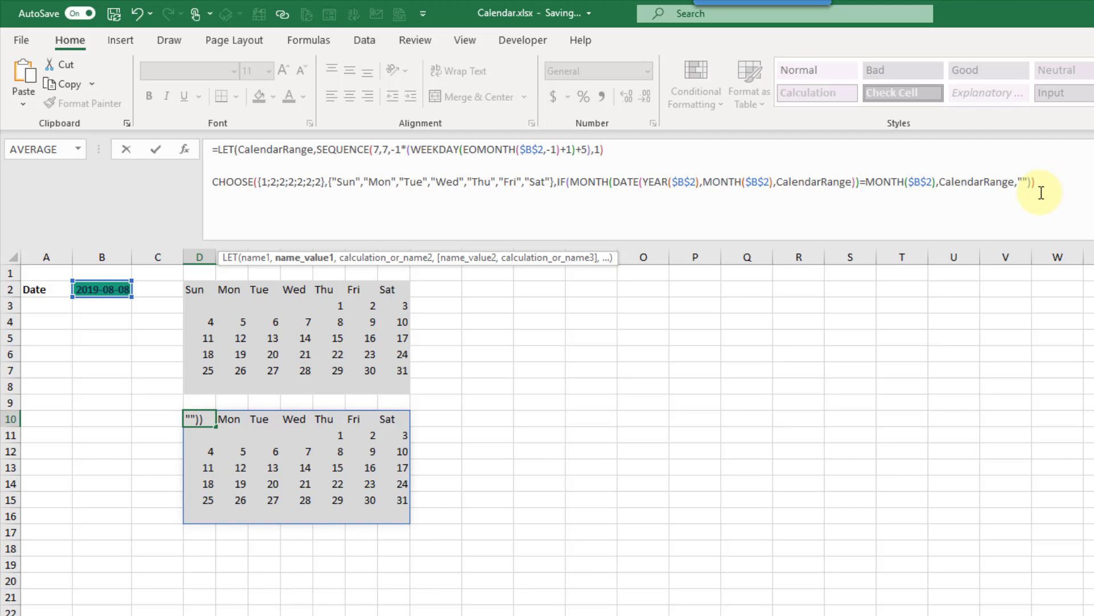
pyautogui.write(')')
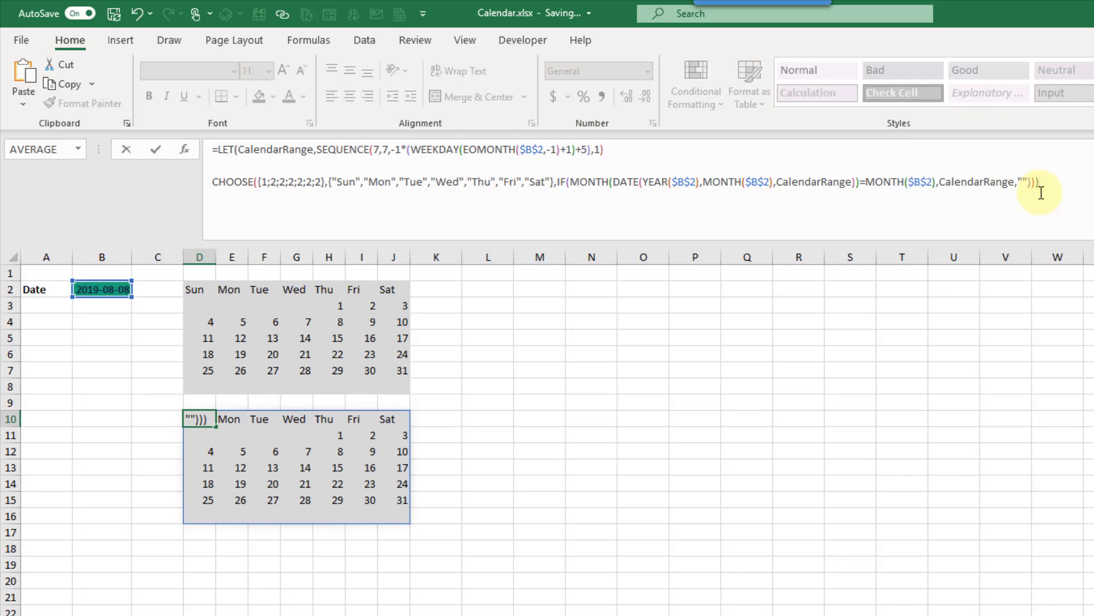
pyautogui.press('Return')
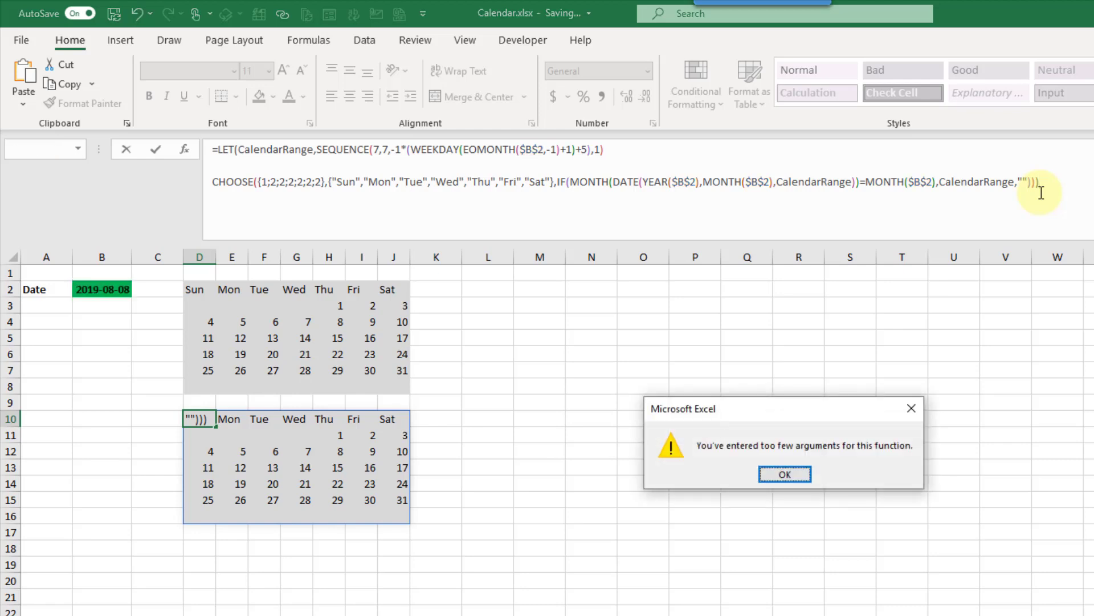
pyautogui.press('Return')
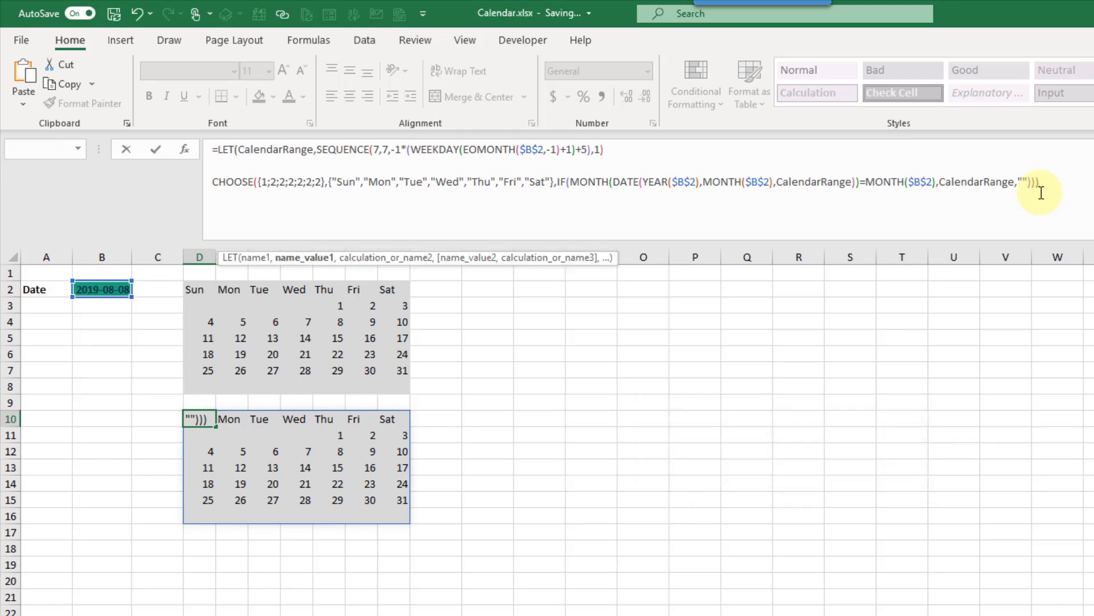
# Add a comma after the SEQUENCE value on the LET function's first line and enter the formula.
pyautogui.click(611, 150)
pyautogui.write(',')
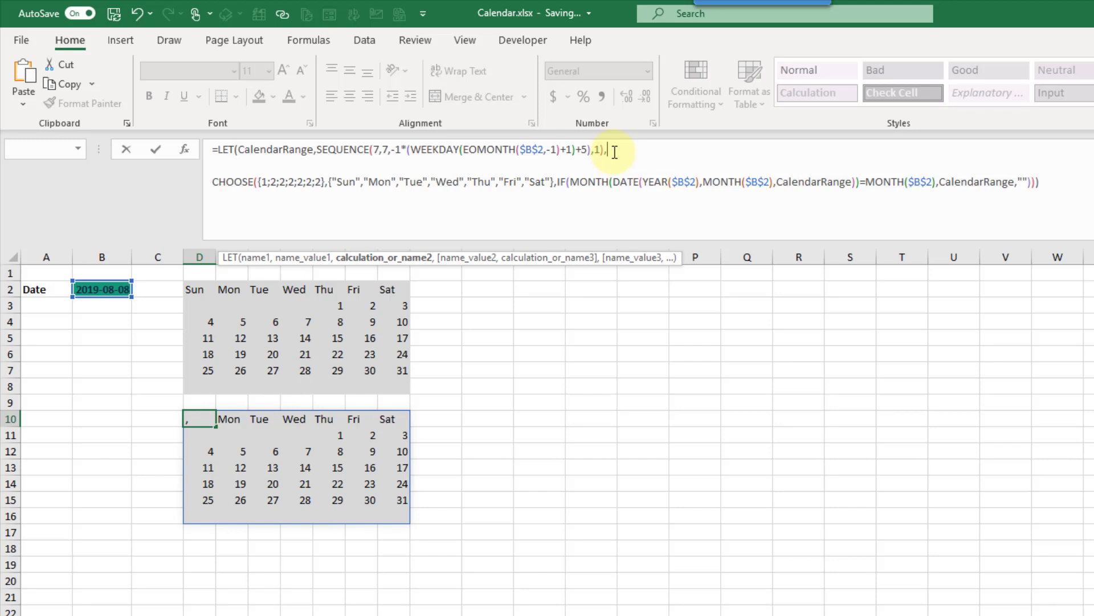
pyautogui.press('Return')
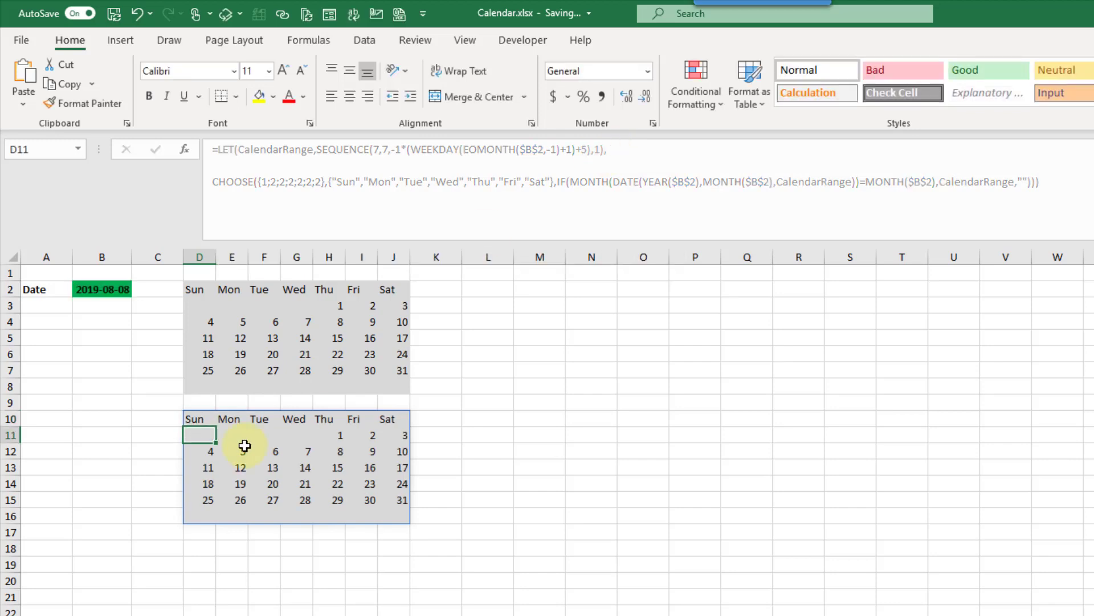
# Compare the LET formula in D10 with the original CHOOSE formula in D2.
pyautogui.click(244, 448)
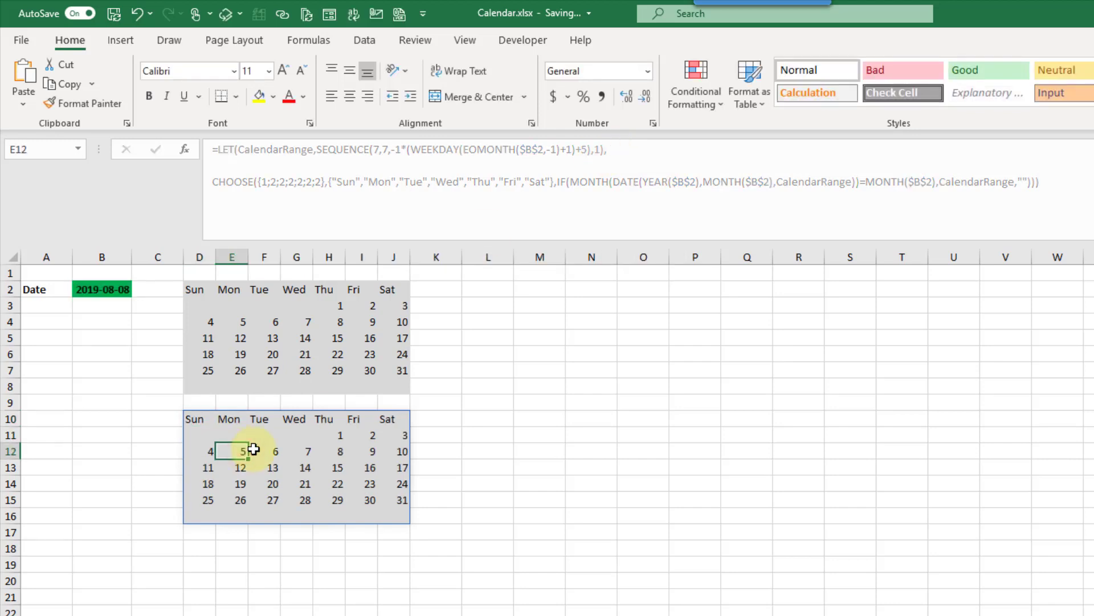
pyautogui.press('Up')
pyautogui.press('Up')
pyautogui.press('Left')
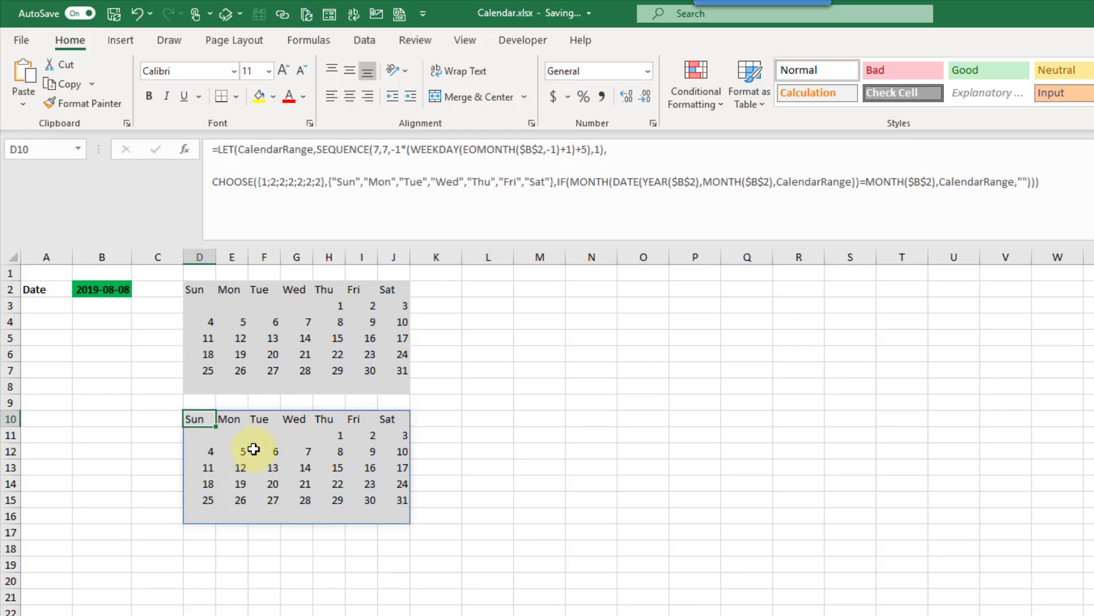
pyautogui.click(201, 287)
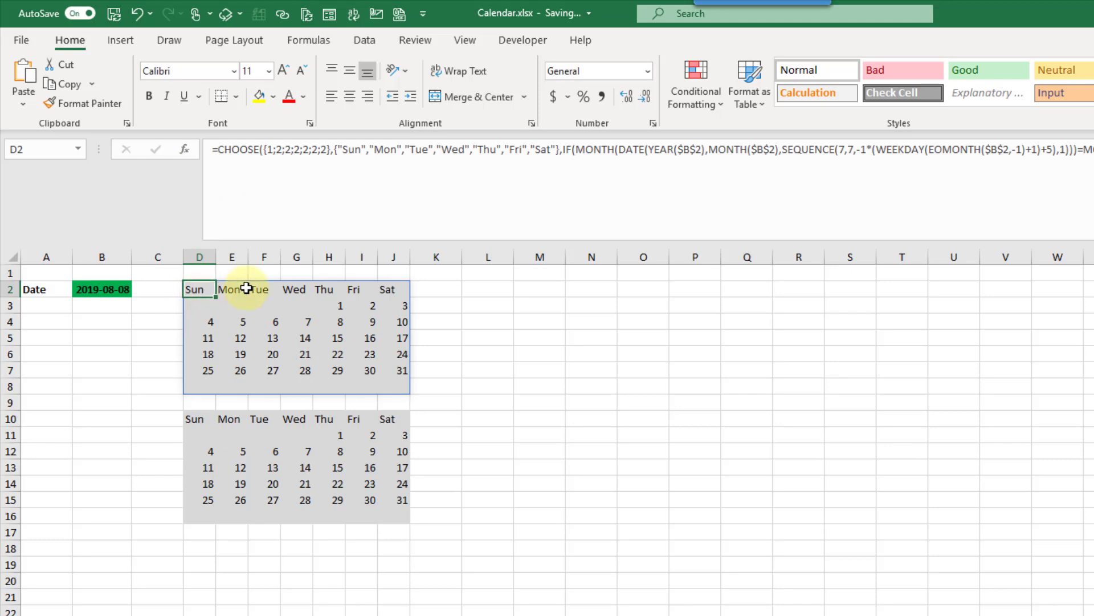
pyautogui.click(197, 417)
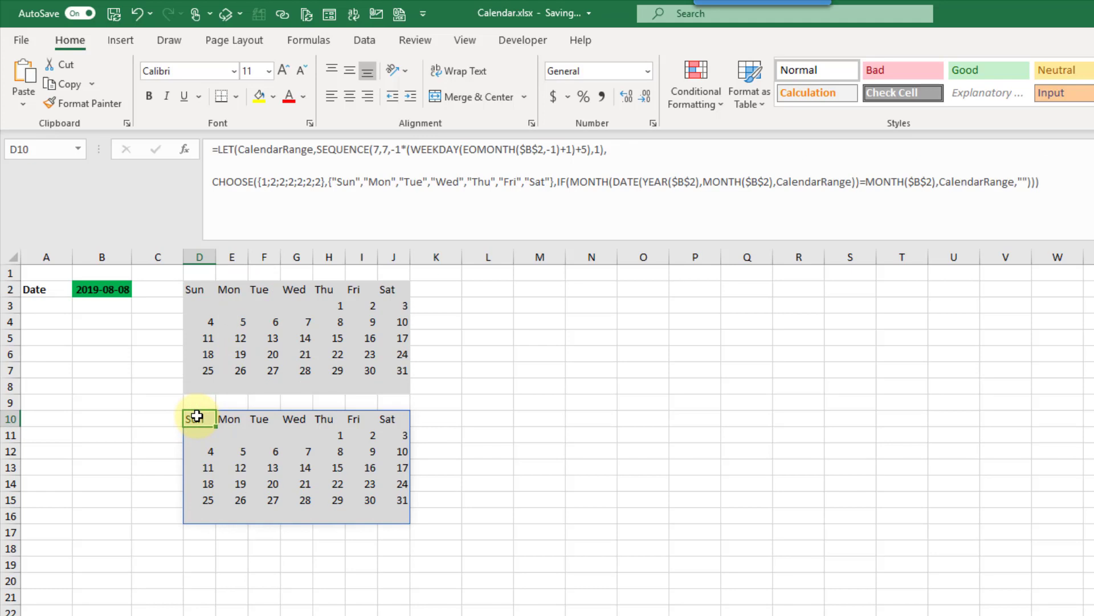